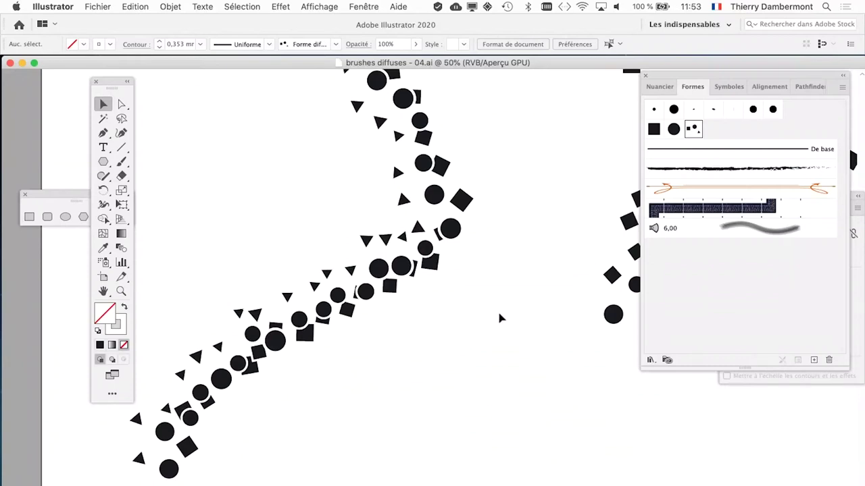
# Scroll down the artboard and move the tool palette out of the way
pyautogui.scroll(-1, 499, 317)
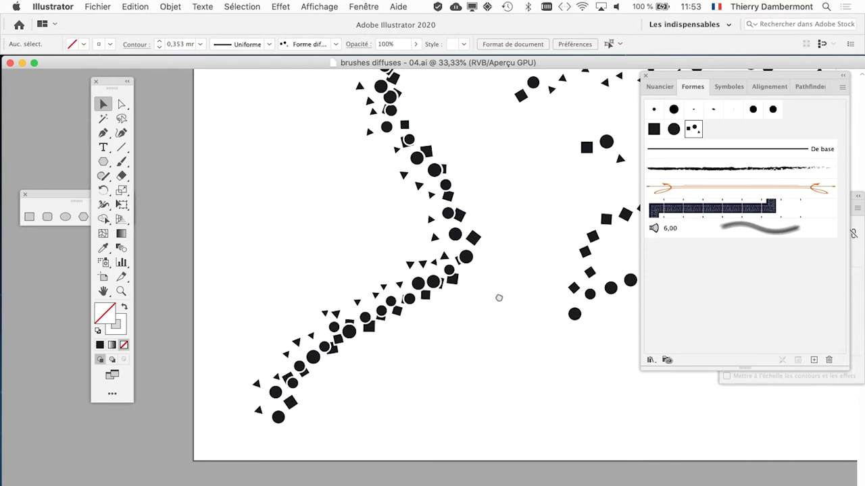
pyautogui.hscroll(5, 405, 338)
pyautogui.scroll(-1, 363, 387)
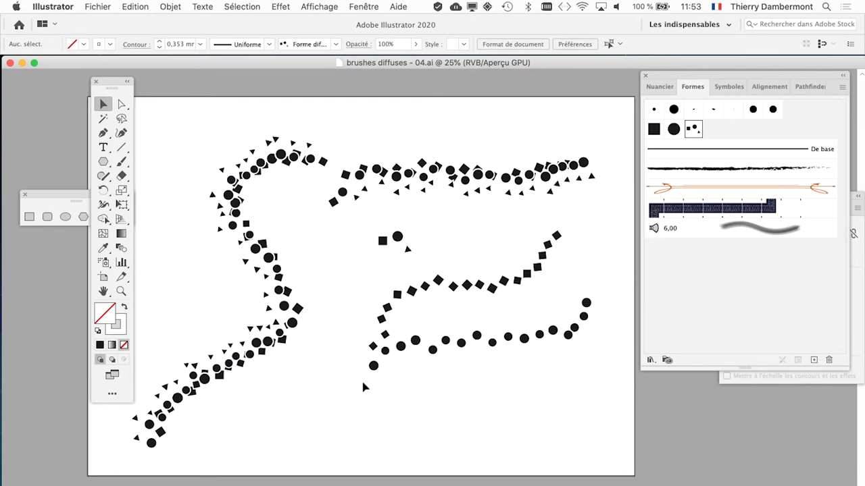
pyautogui.scroll(-1, 363, 386)
pyautogui.scroll(-3, 325, 337)
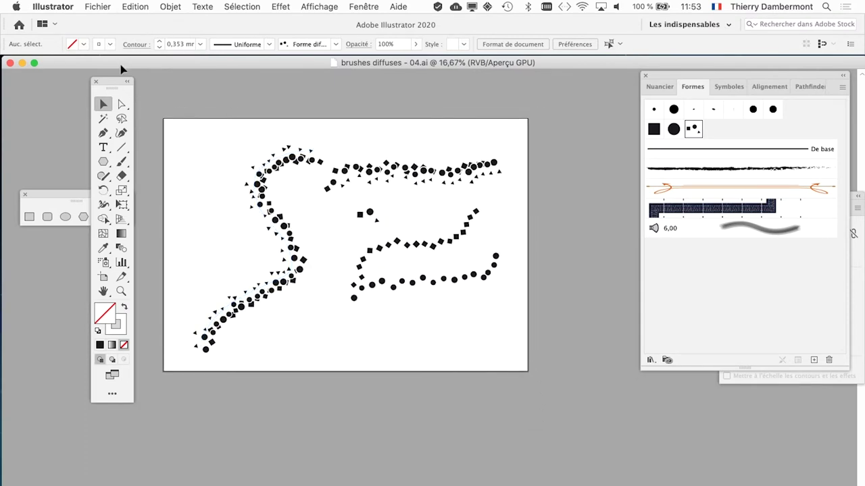
pyautogui.moveTo(108, 85); pyautogui.dragTo(56, 81)
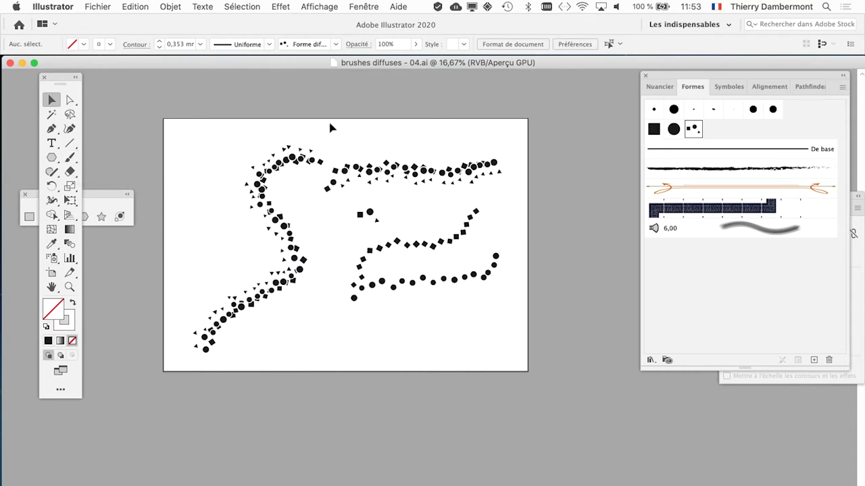
# Paint a square-diffuse-brush stroke along the artboard bottom and zoom in on it
pyautogui.click(654, 130)
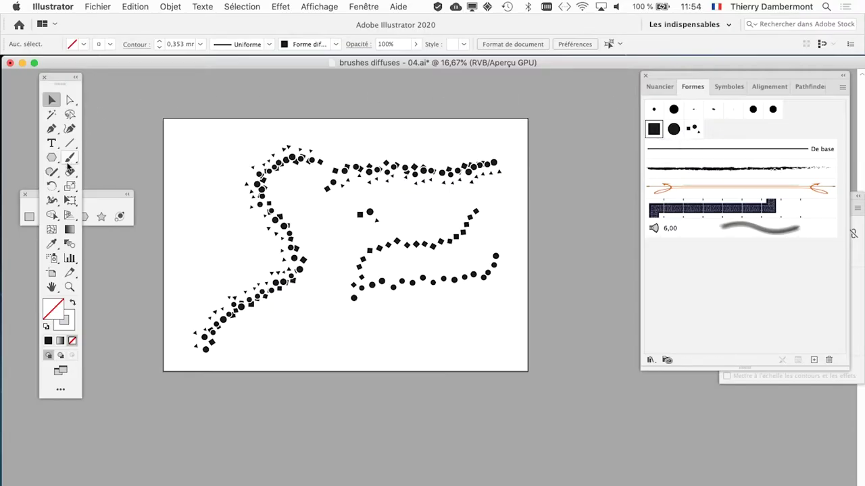
pyautogui.moveTo(505, 323); pyautogui.dragTo(507, 323)
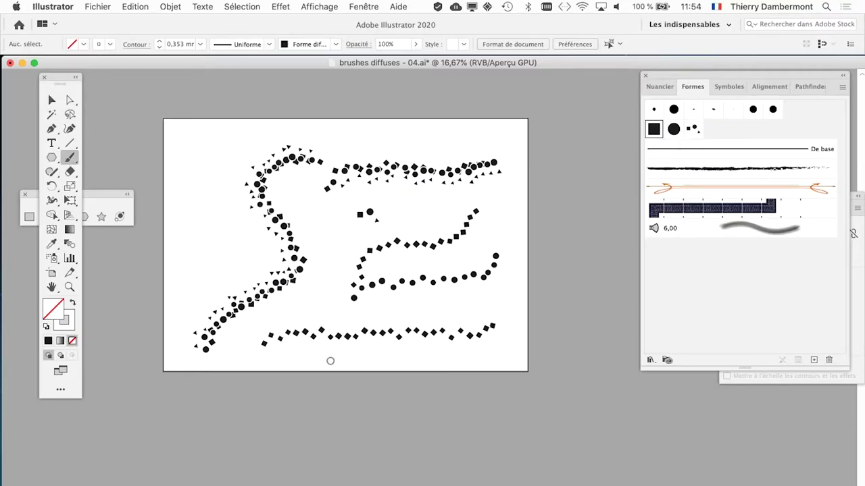
pyautogui.press('super+plus')
pyautogui.moveTo(439, 353)
pyautogui.mouseDown()
pyautogui.moveTo(354, 327)
pyautogui.moveTo(426, 304)
pyautogui.mouseUp()
pyautogui.press('super+plus')
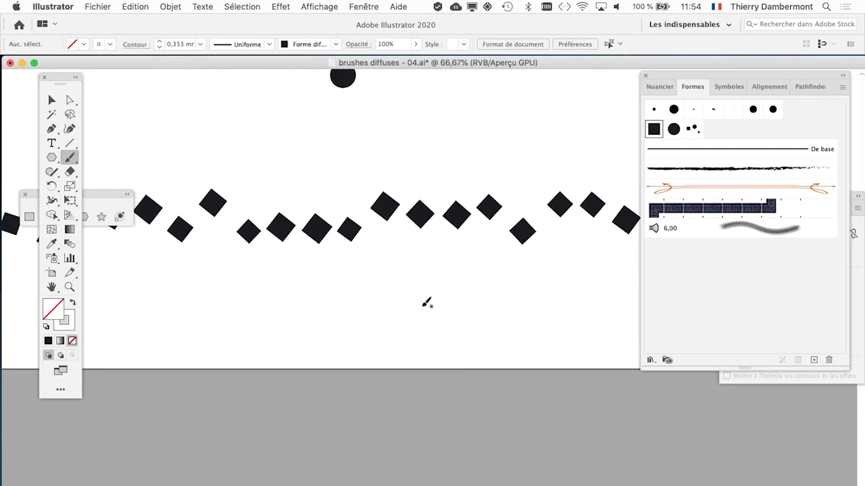
# Select the new diamond brush path
pyautogui.click(310, 228)
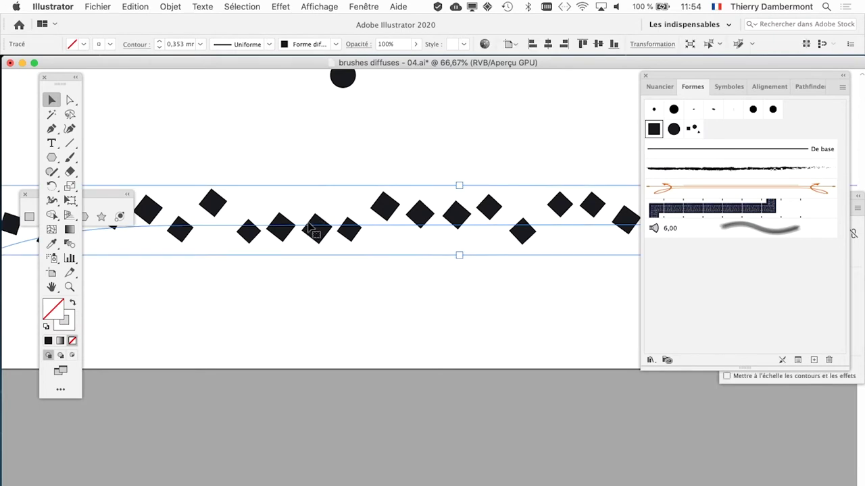
pyautogui.scroll(-1, 310, 228)
pyautogui.scroll(-1, 309, 229)
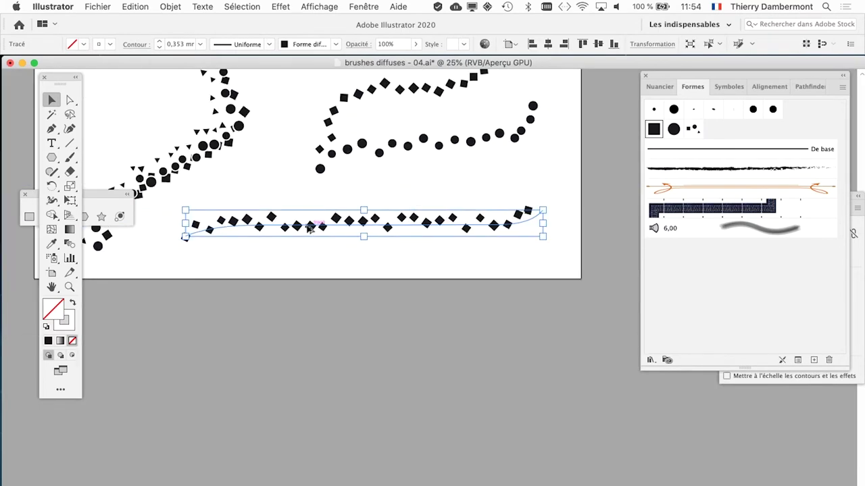
pyautogui.scroll(1, 309, 228)
pyautogui.scroll(2, 310, 228)
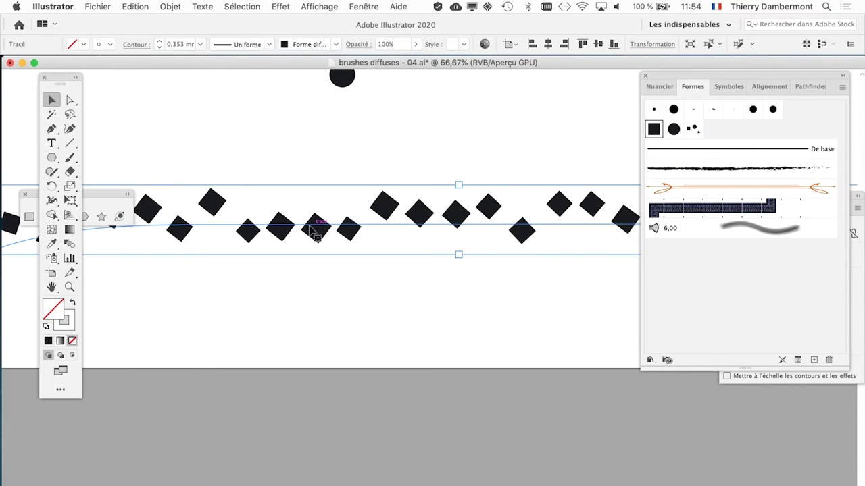
# Show the Aspect (Appearance) panel and move it away from the artwork
pyautogui.click(364, 7)
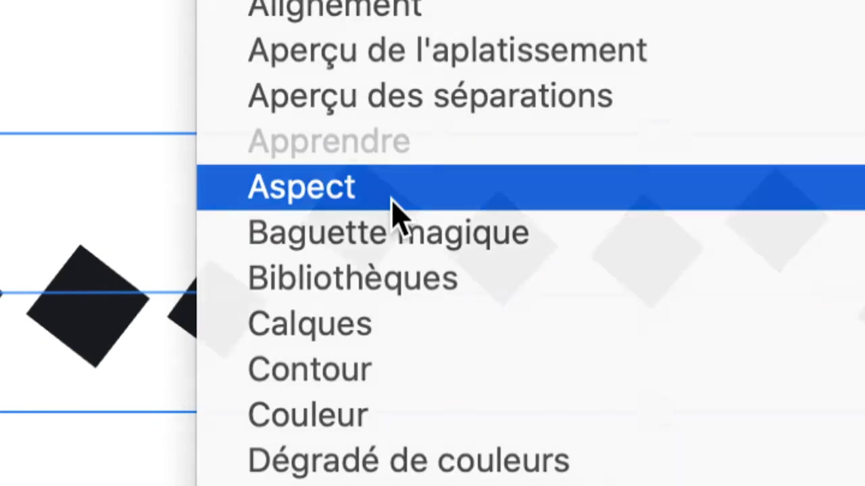
pyautogui.click(392, 202)
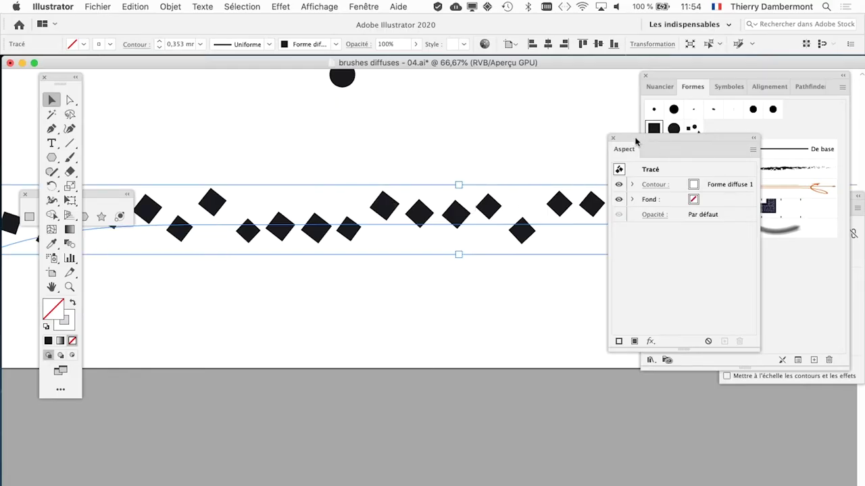
pyautogui.moveTo(635, 142)
pyautogui.mouseDown()
pyautogui.moveTo(446, 88)
pyautogui.moveTo(488, 89)
pyautogui.mouseUp()
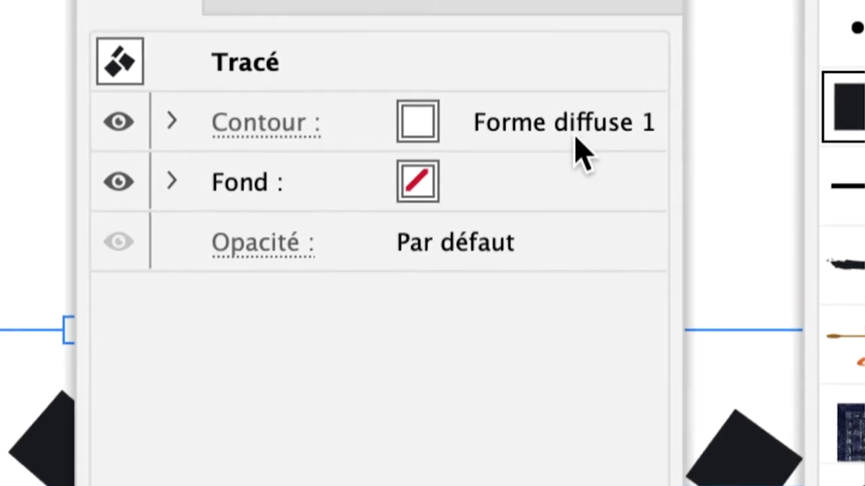
# Add a new stroke to the path and set its brush to Forme diffuse 1
pyautogui.click(575, 133)
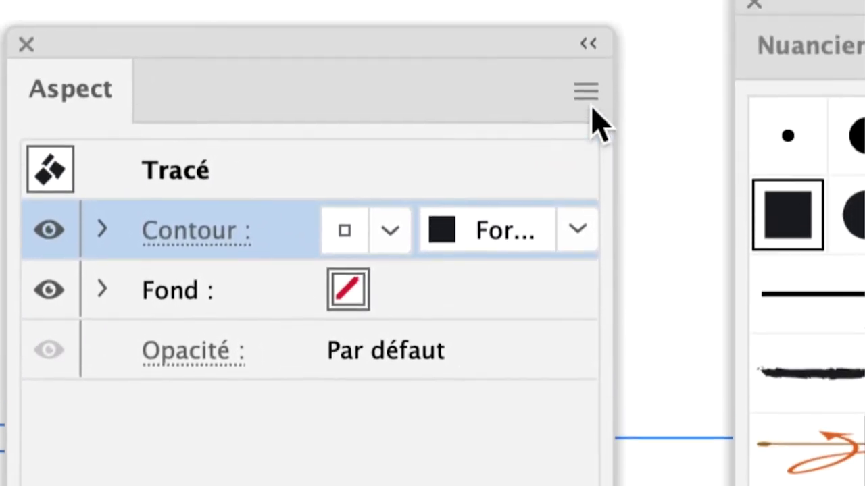
pyautogui.click(593, 108)
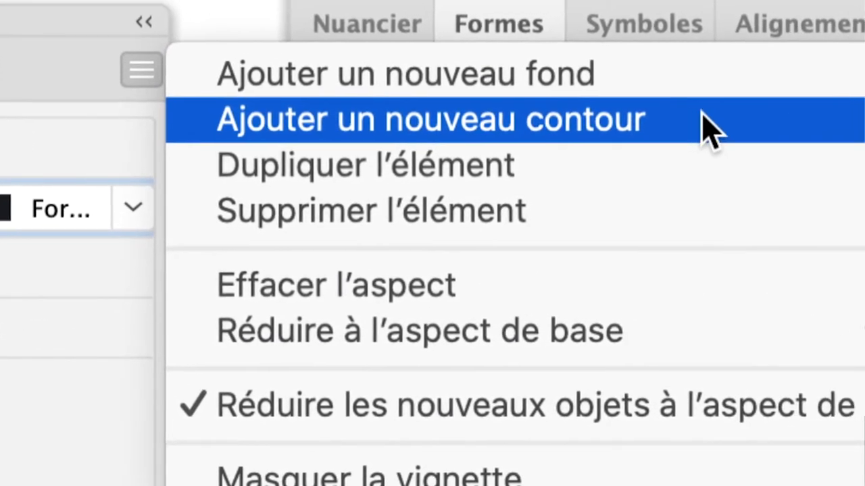
pyautogui.click(690, 115)
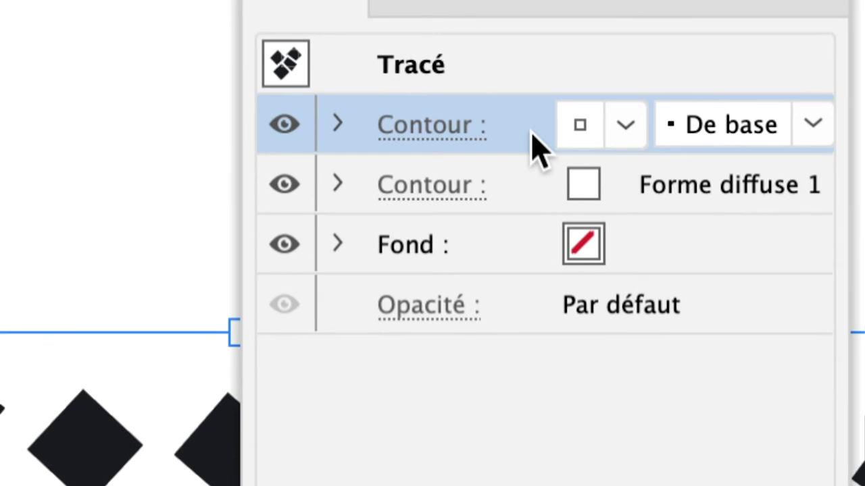
pyautogui.click(770, 129)
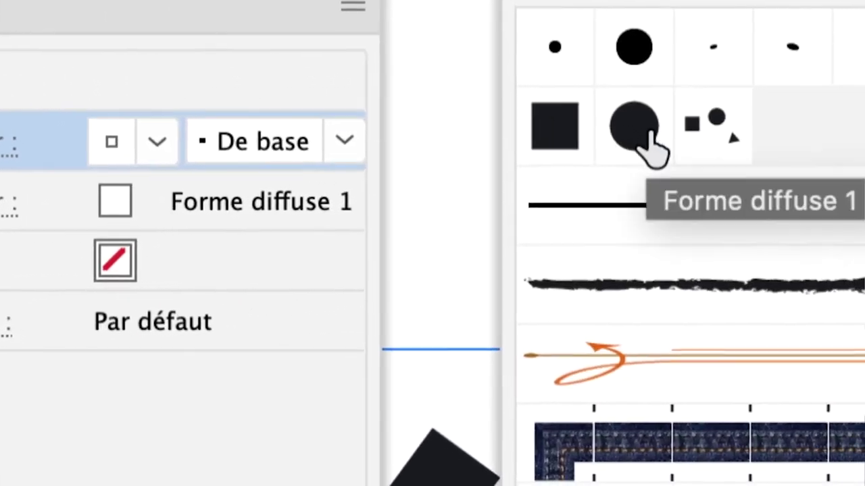
pyautogui.click(649, 135)
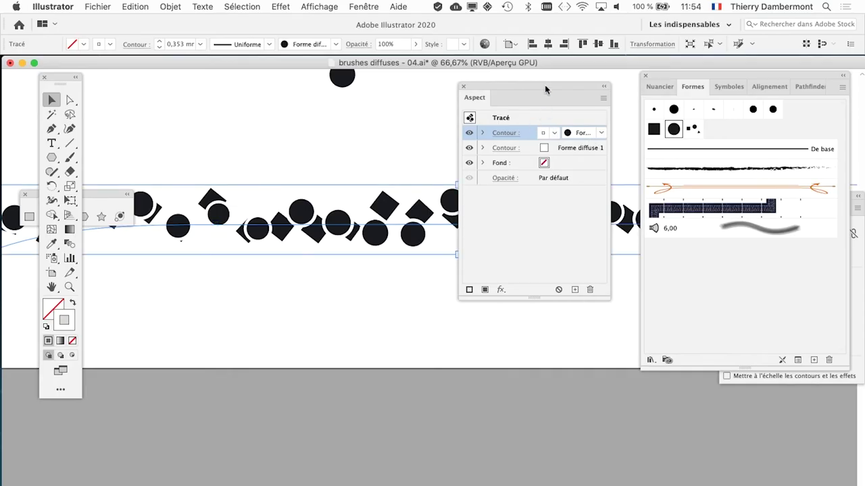
# Zoom out to 33.33% on the selected mixed path and dock the Aspect panel beside it
pyautogui.moveTo(515, 84); pyautogui.dragTo(236, 298)
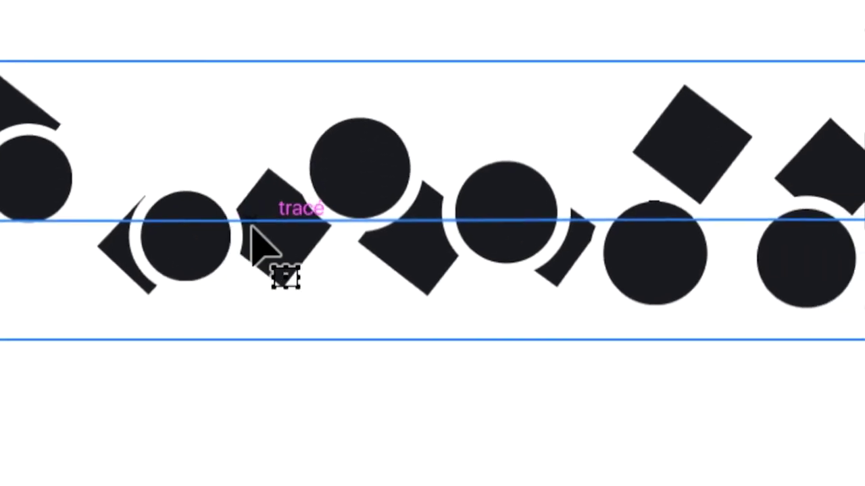
pyautogui.click(223, 233)
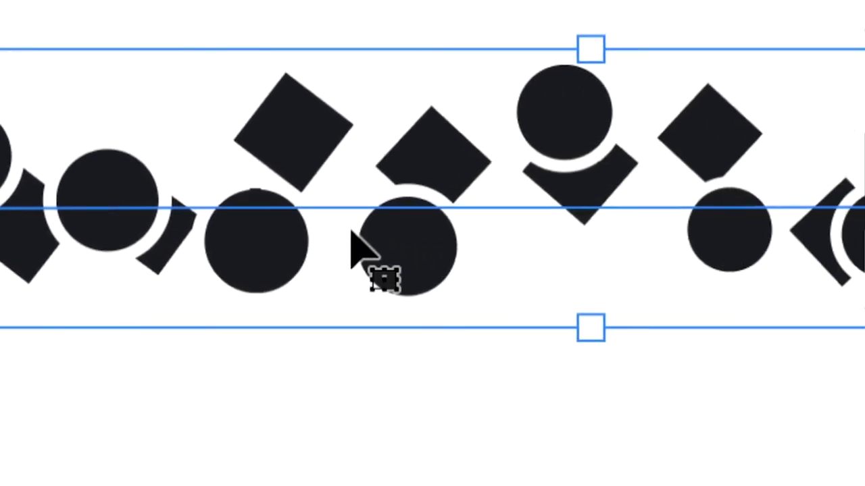
pyautogui.click(379, 229)
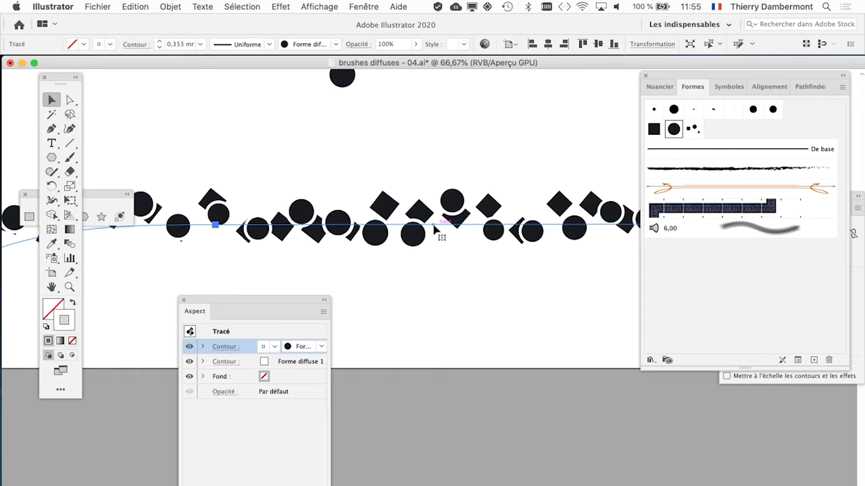
pyautogui.click(435, 231)
pyautogui.scroll(-1, 409, 231)
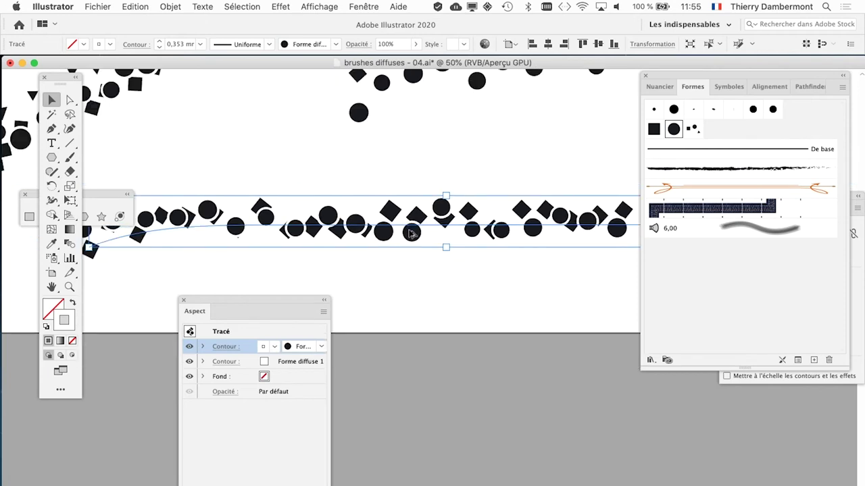
pyautogui.scroll(-1, 412, 233)
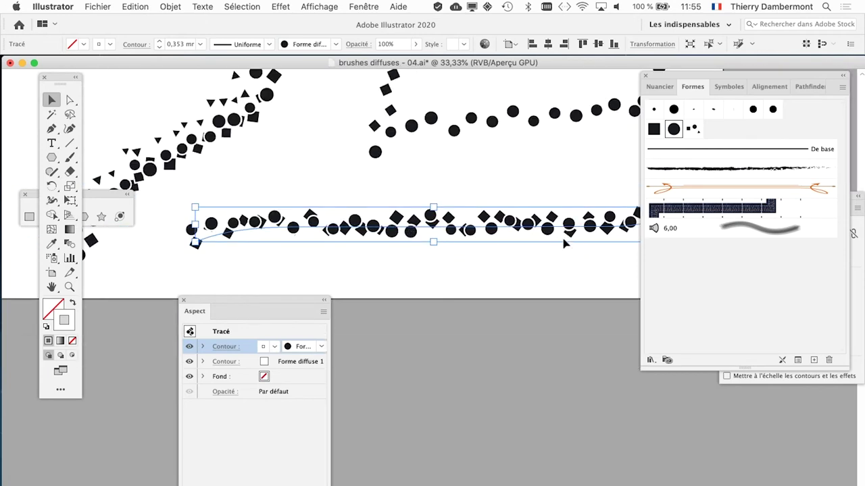
pyautogui.moveTo(304, 300); pyautogui.dragTo(547, 133)
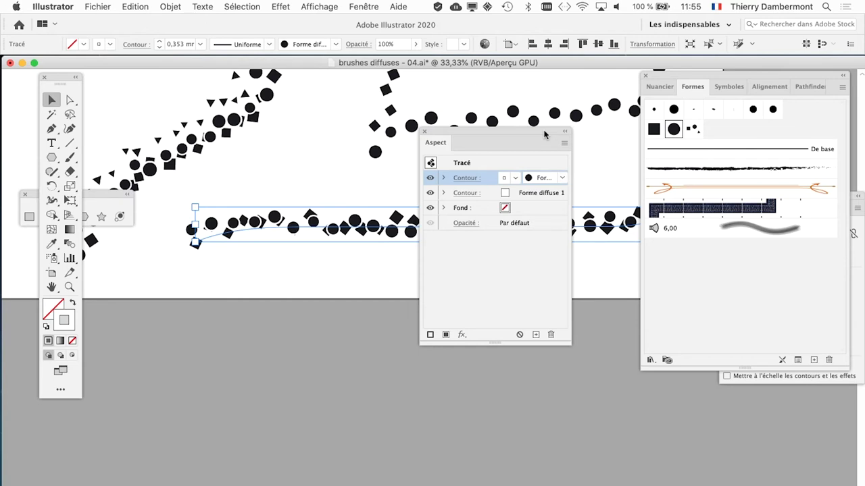
pyautogui.moveTo(544, 135); pyautogui.dragTo(572, 259)
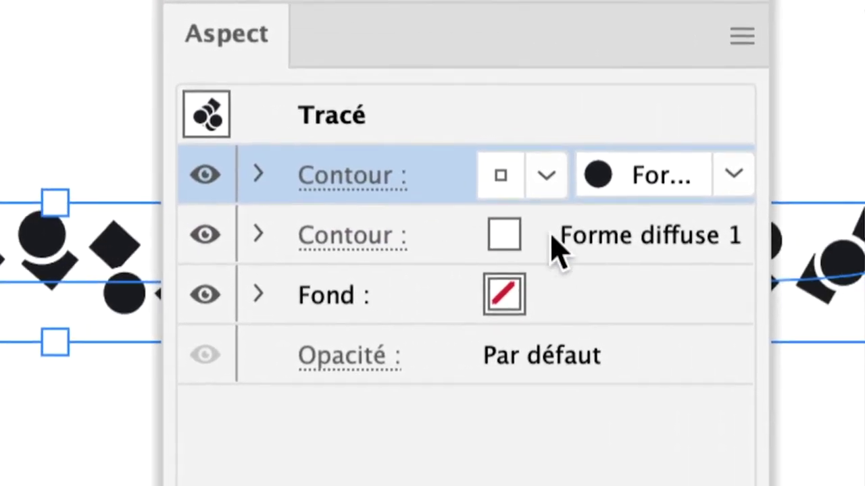
# Duplicate the Forme diffuse 1 stroke, giving the path three stacked strokes
pyautogui.click(534, 248)
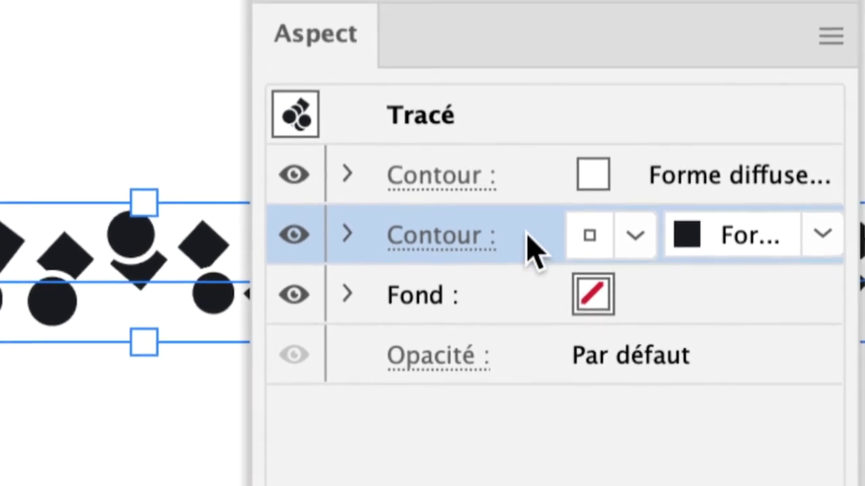
pyautogui.moveTo(533, 248)
pyautogui.mouseDown()
pyautogui.moveTo(569, 352)
pyautogui.moveTo(564, 350)
pyautogui.mouseUp()
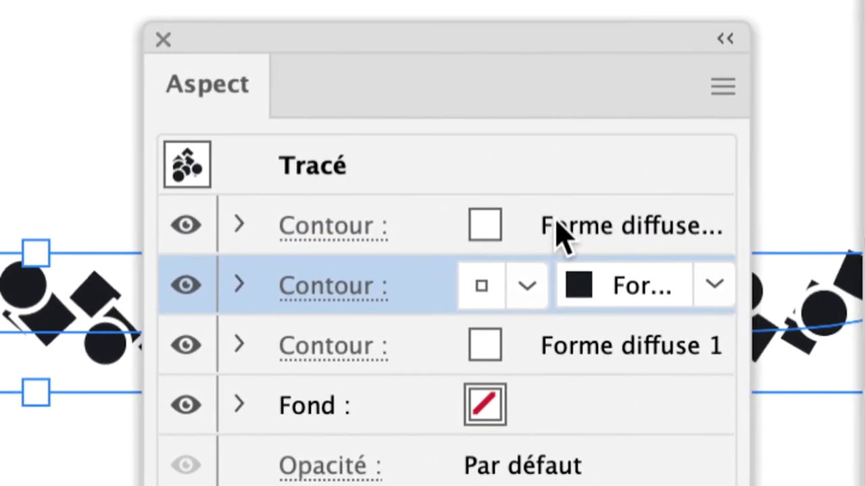
pyautogui.click(560, 231)
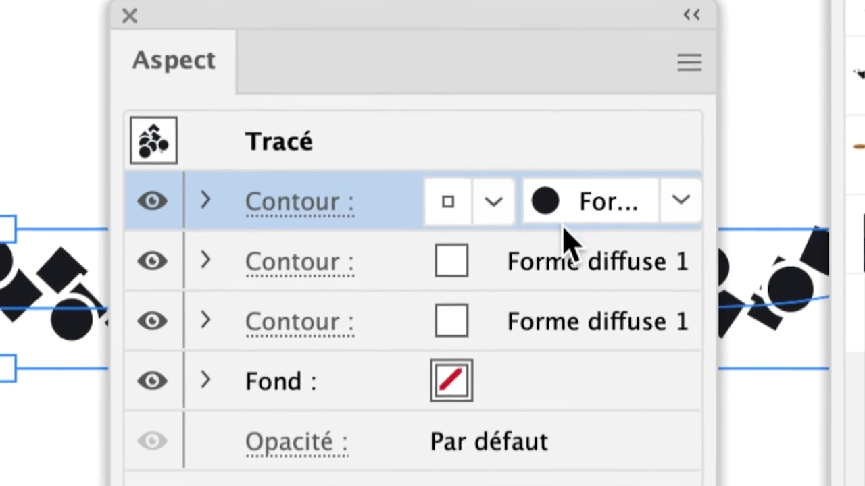
pyautogui.click(565, 241)
pyautogui.click(571, 260)
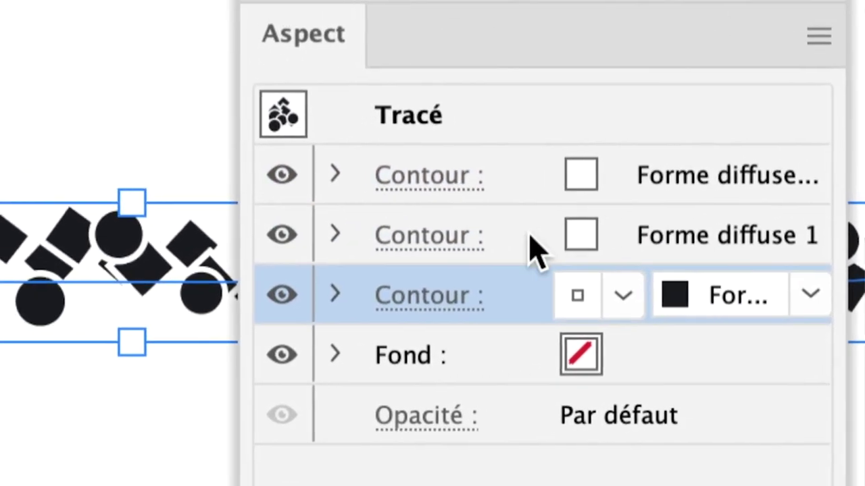
# Move the bottom square-brush stroke up one place in the stroke stack
pyautogui.moveTo(571, 260)
pyautogui.mouseDown()
pyautogui.moveTo(531, 247)
pyautogui.moveTo(530, 172)
pyautogui.mouseUp()
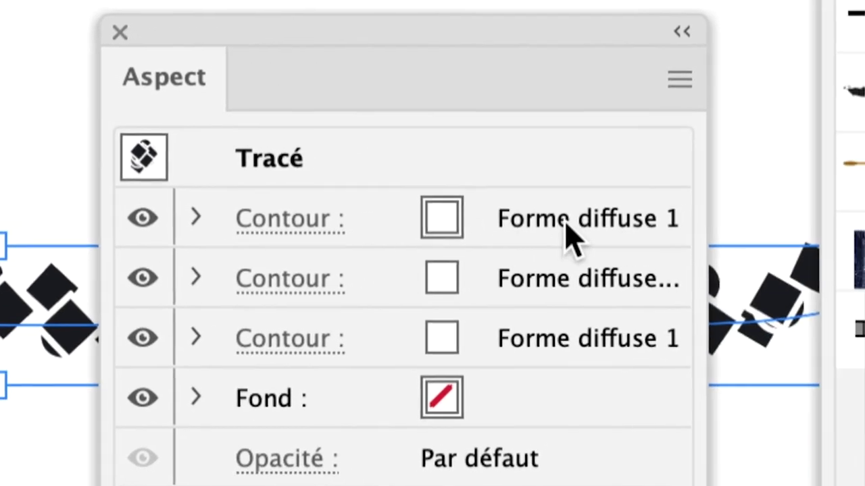
pyautogui.click(569, 232)
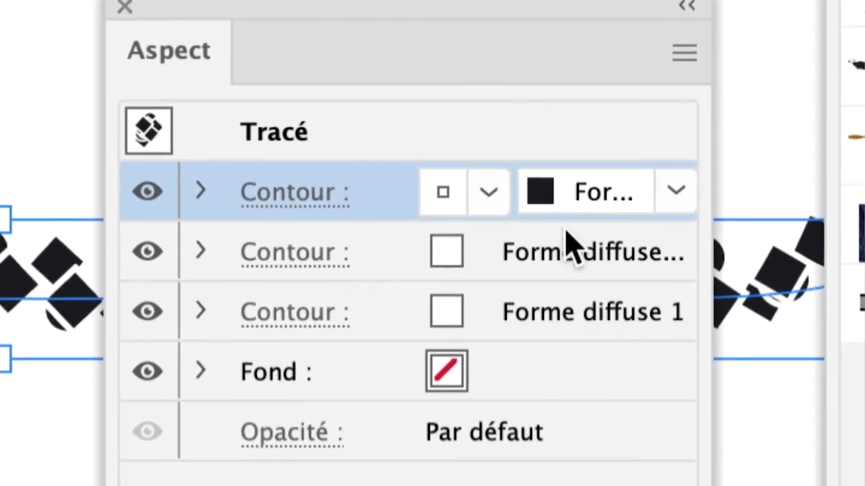
pyautogui.click(571, 247)
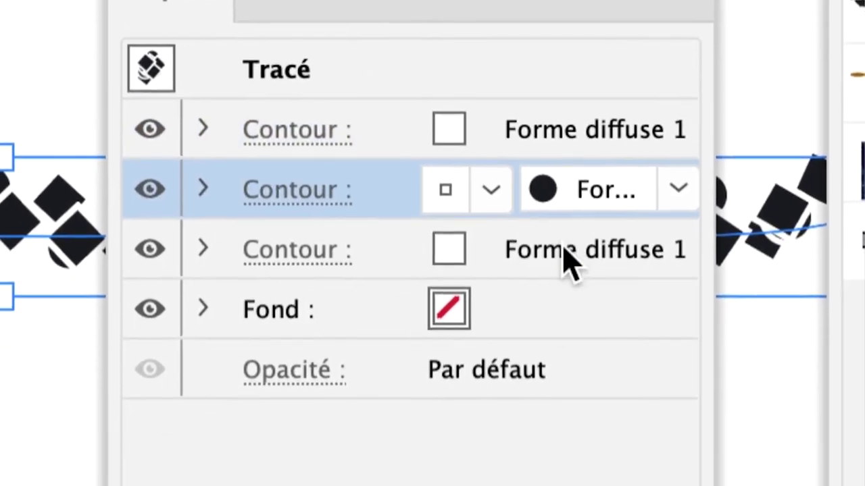
pyautogui.click(571, 260)
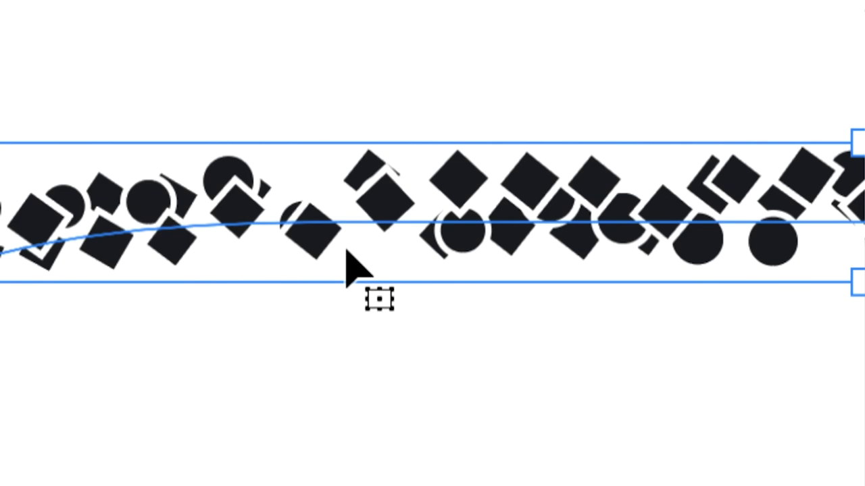
# Reorder the chosen stroke in the Aspect stack and apply the square diffuse brush to it
pyautogui.press('a')
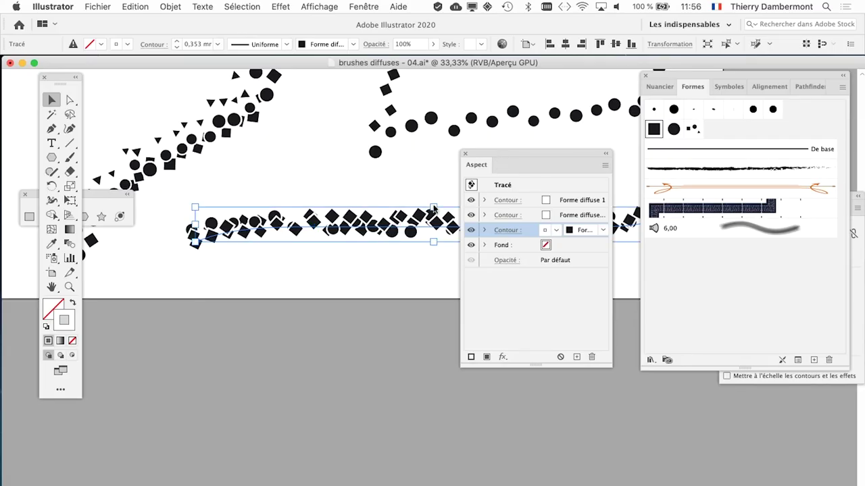
pyautogui.moveTo(469, 167); pyautogui.dragTo(118, 277)
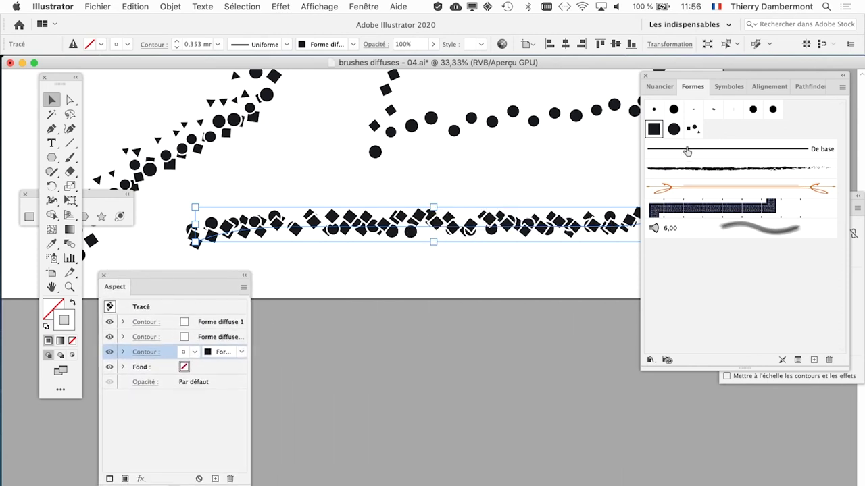
pyautogui.moveTo(673, 73); pyautogui.dragTo(383, 156)
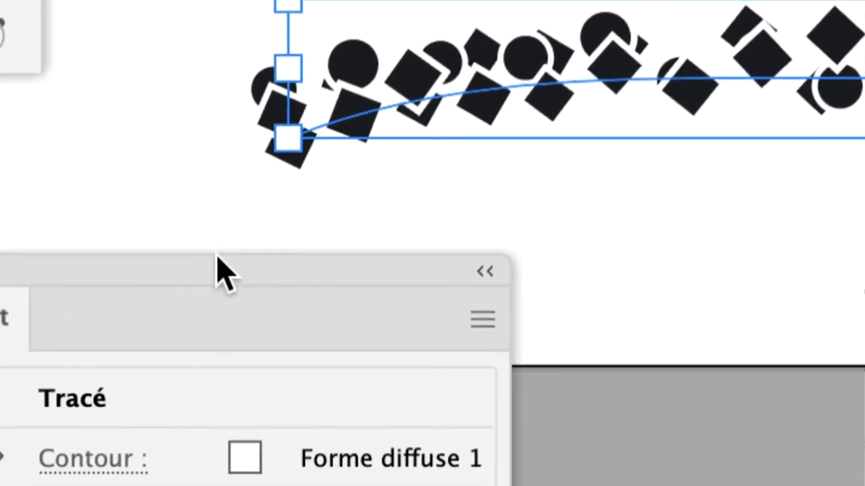
pyautogui.moveTo(88, 483); pyautogui.dragTo(206, 466)
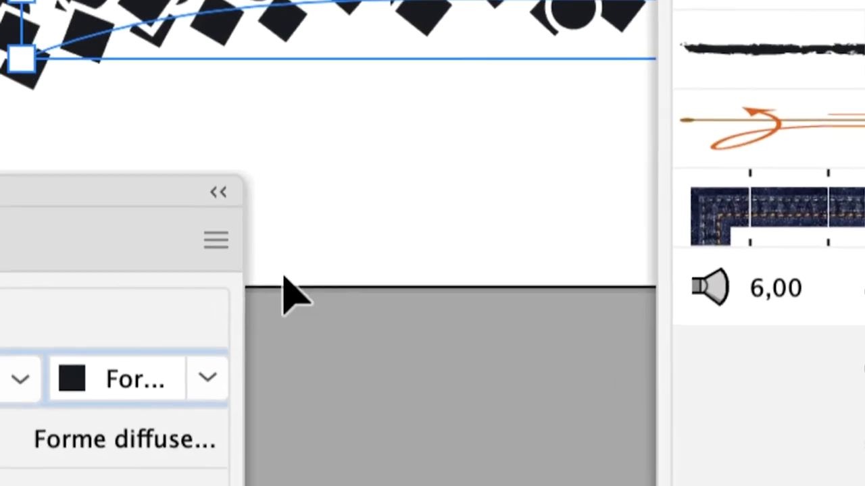
pyautogui.moveTo(270, 305); pyautogui.dragTo(216, 325)
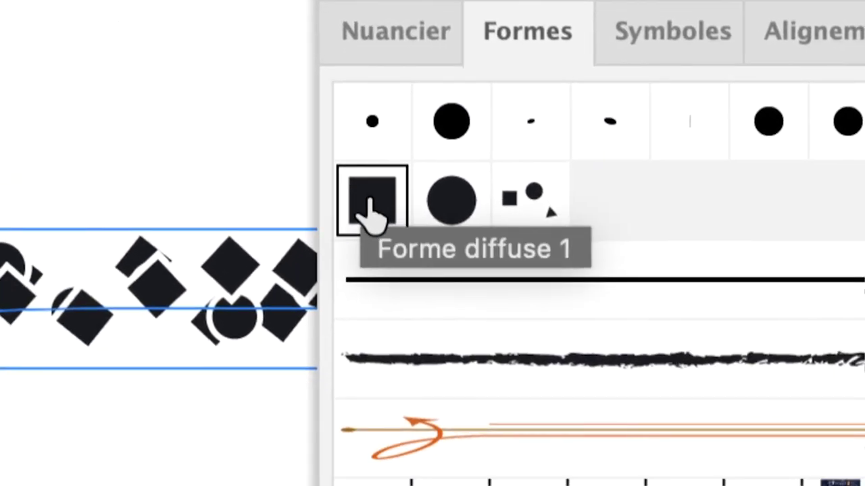
pyautogui.click(370, 210)
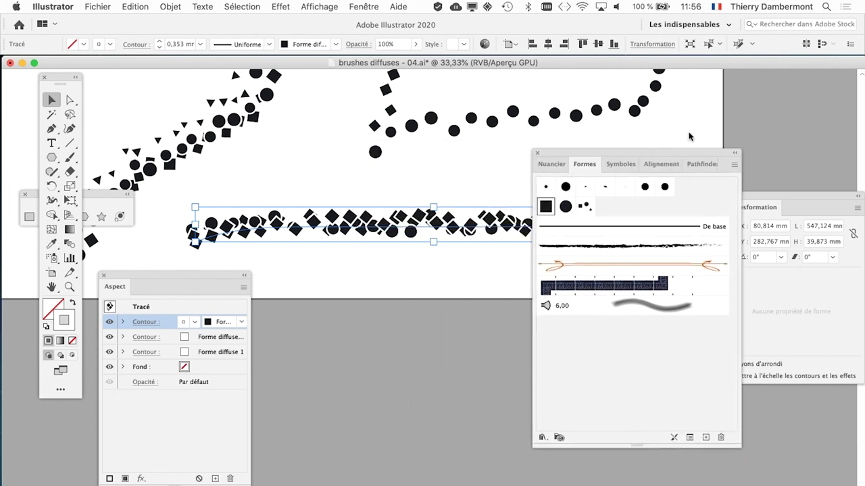
# Save the document as 'brushes diffuses - 05.ai' with default Illustrator options
pyautogui.moveTo(453, 146); pyautogui.dragTo(764, 90)
pyautogui.click(97, 7)
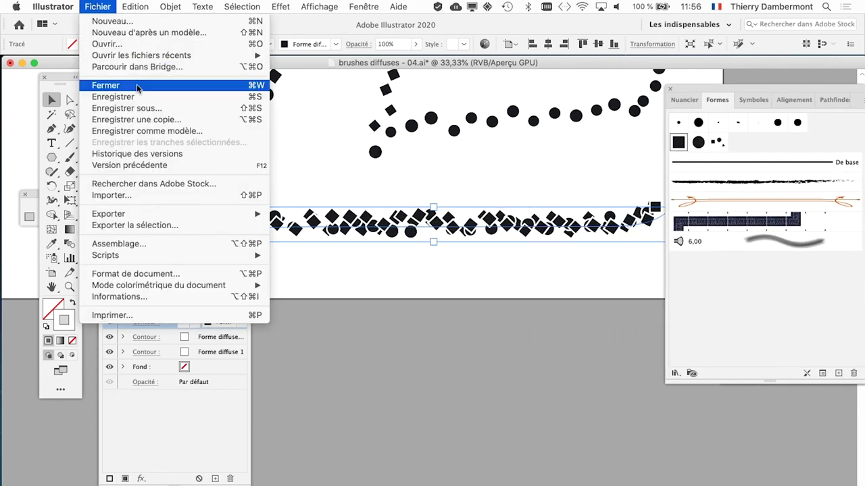
pyautogui.click(148, 108)
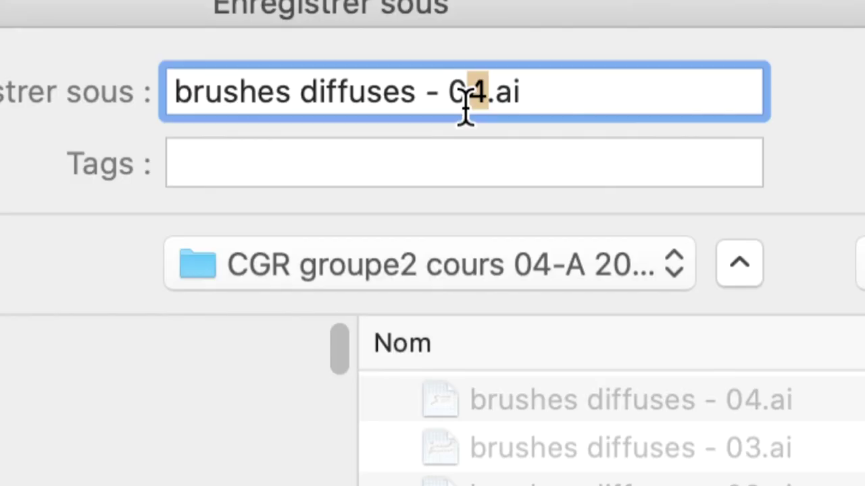
pyautogui.write('5')
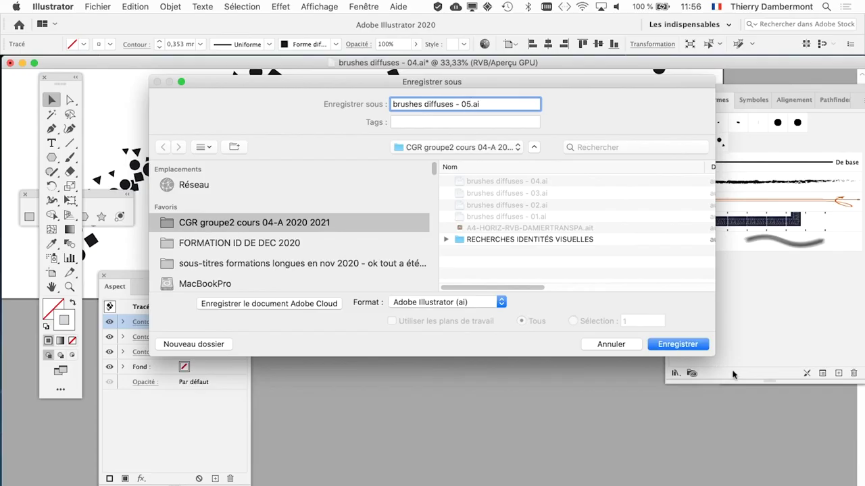
pyautogui.click(677, 345)
pyautogui.click(710, 440)
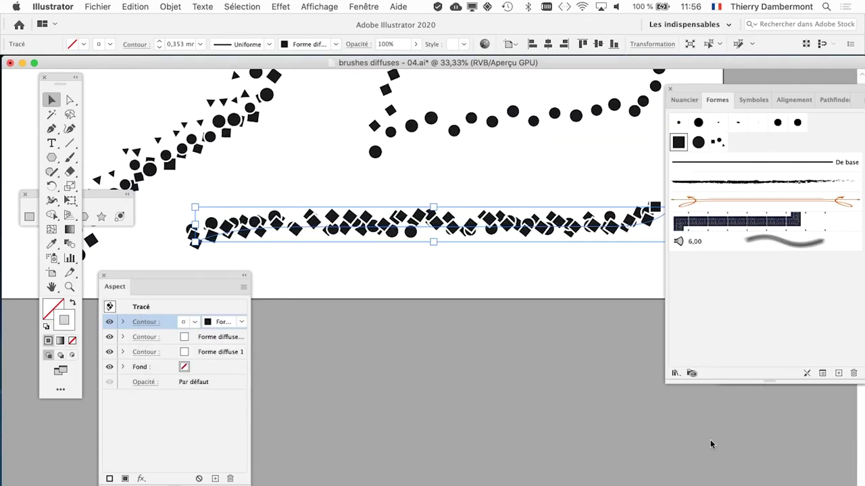